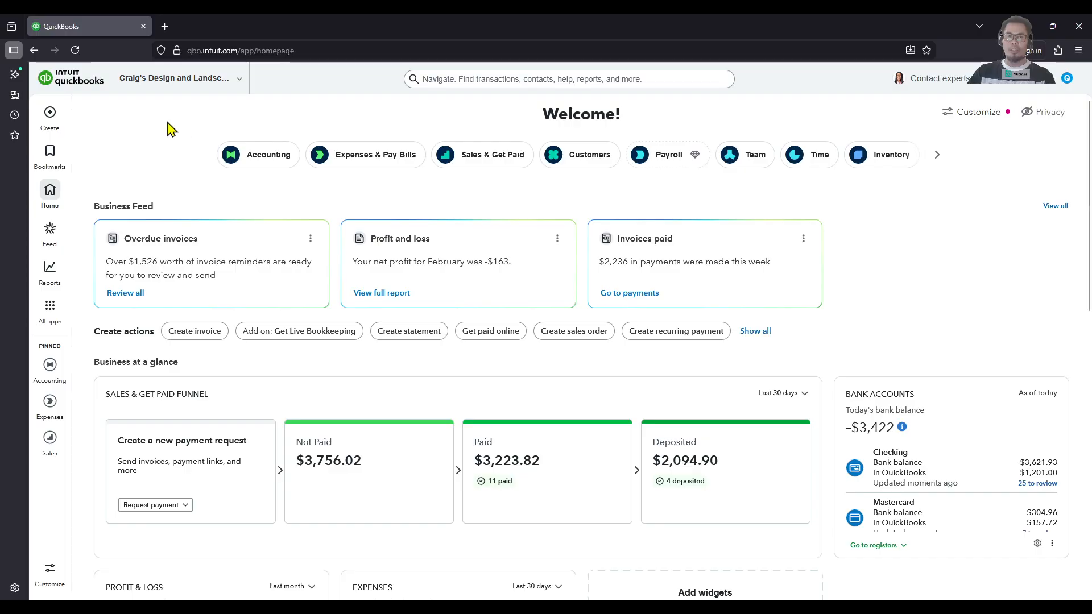
Step: Create a new bill and choose Chin's Gas and Oil as its vendor
click(50, 114)
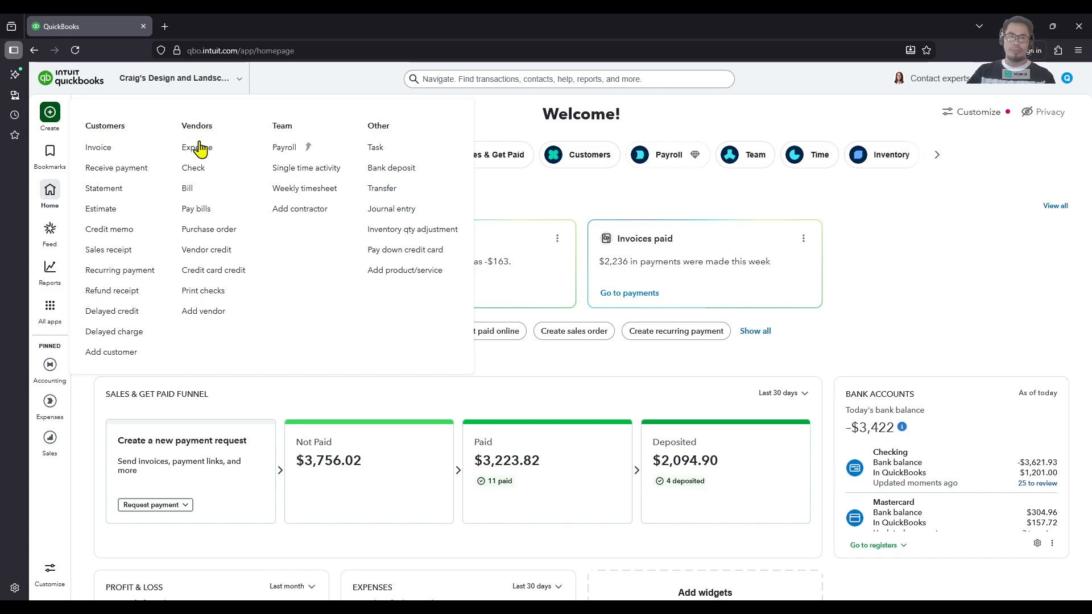
click(217, 192)
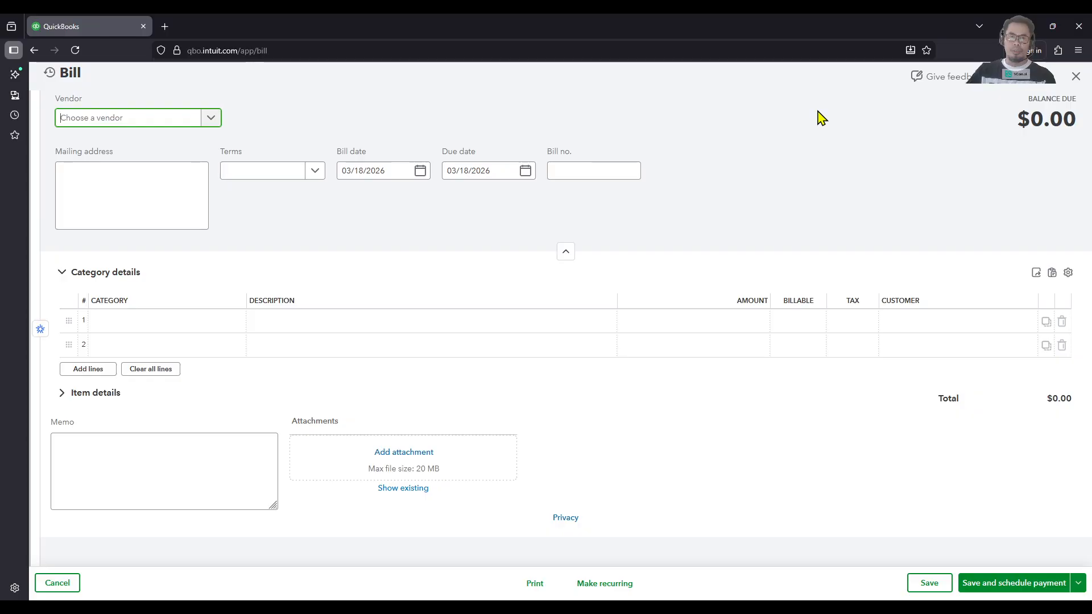
click(216, 121)
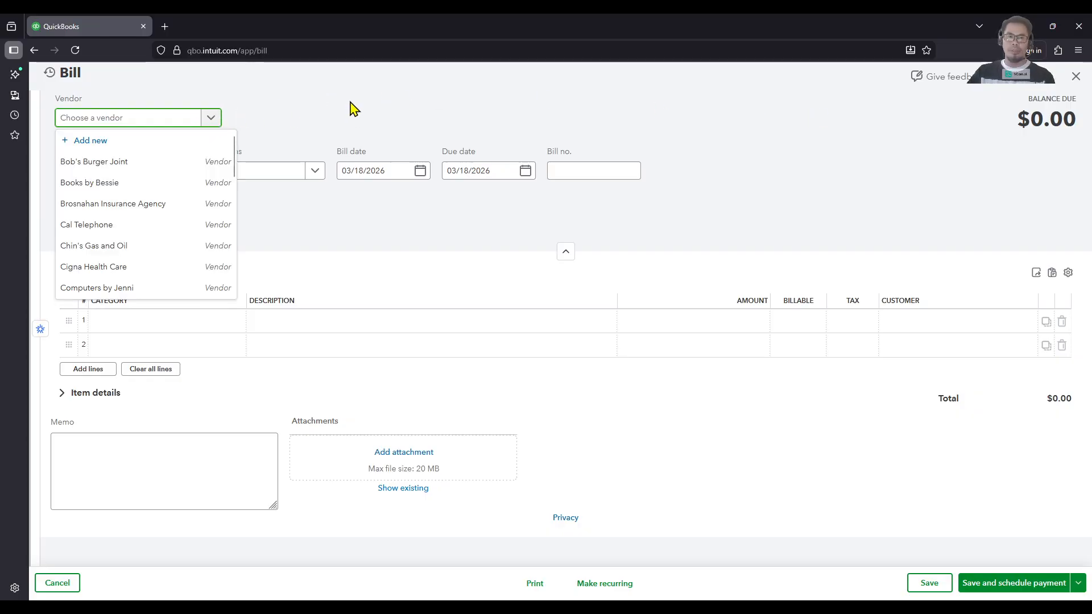
click(142, 250)
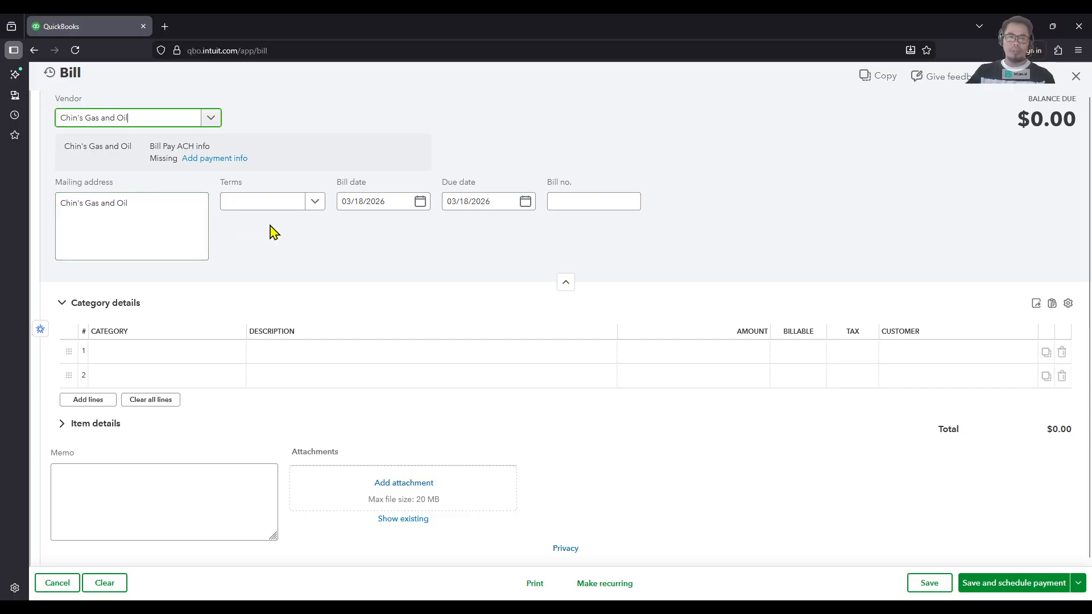
Step: Try the payment terms Due on receipt, Net 10, Net 15, Net 30 and Net 60 on the bill, one after another
click(317, 206)
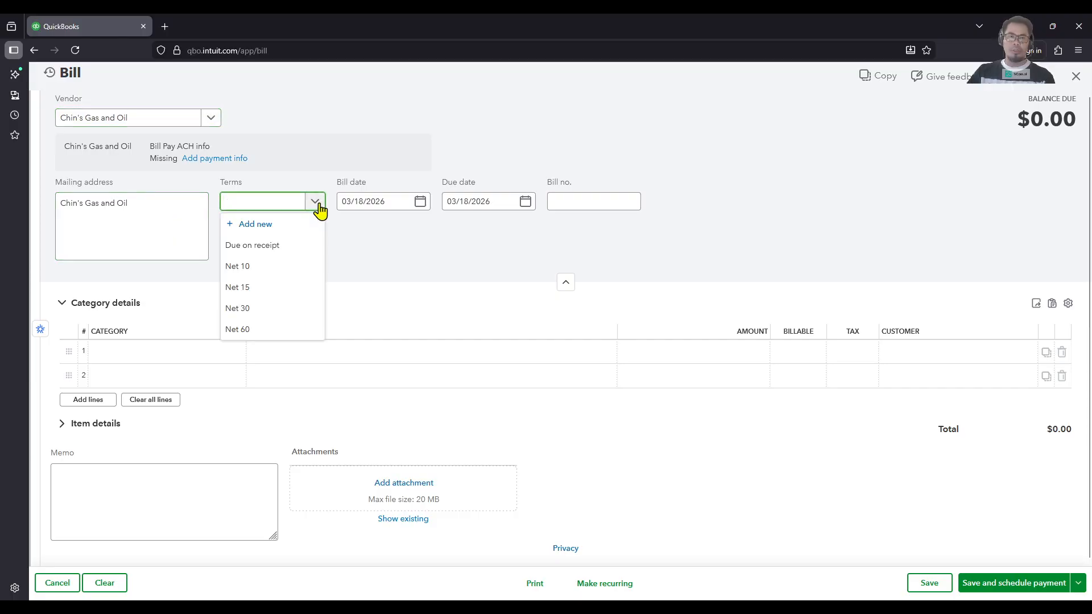
click(290, 251)
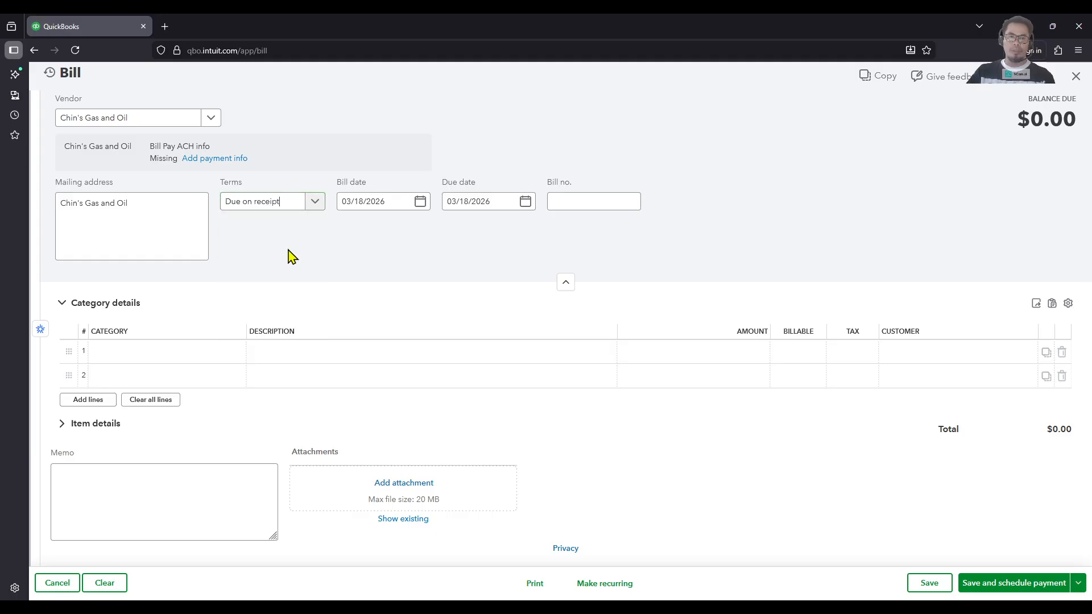
click(315, 204)
click(259, 269)
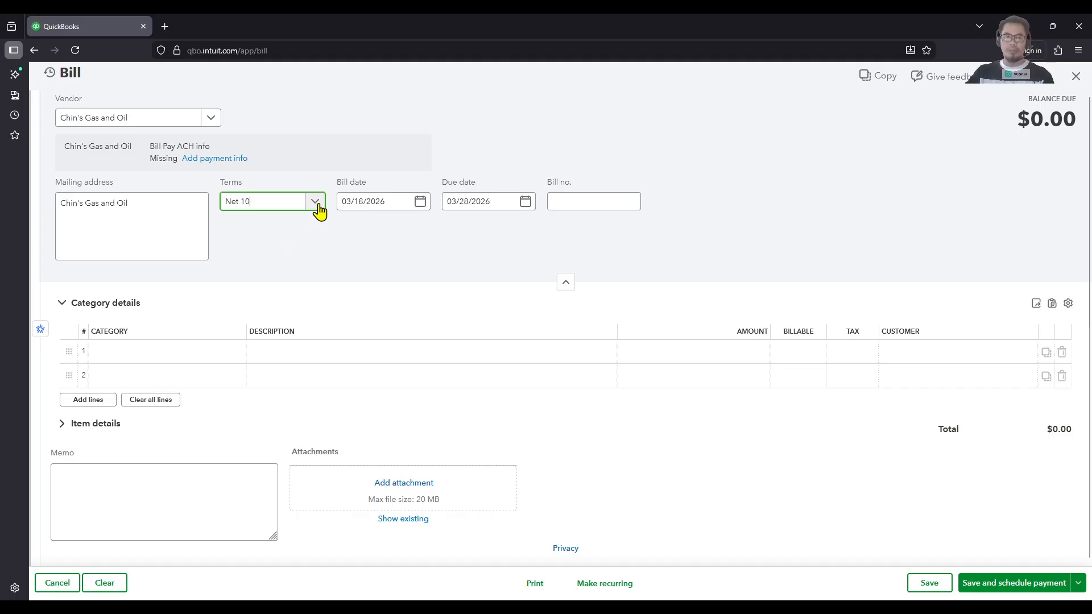
click(315, 201)
click(264, 286)
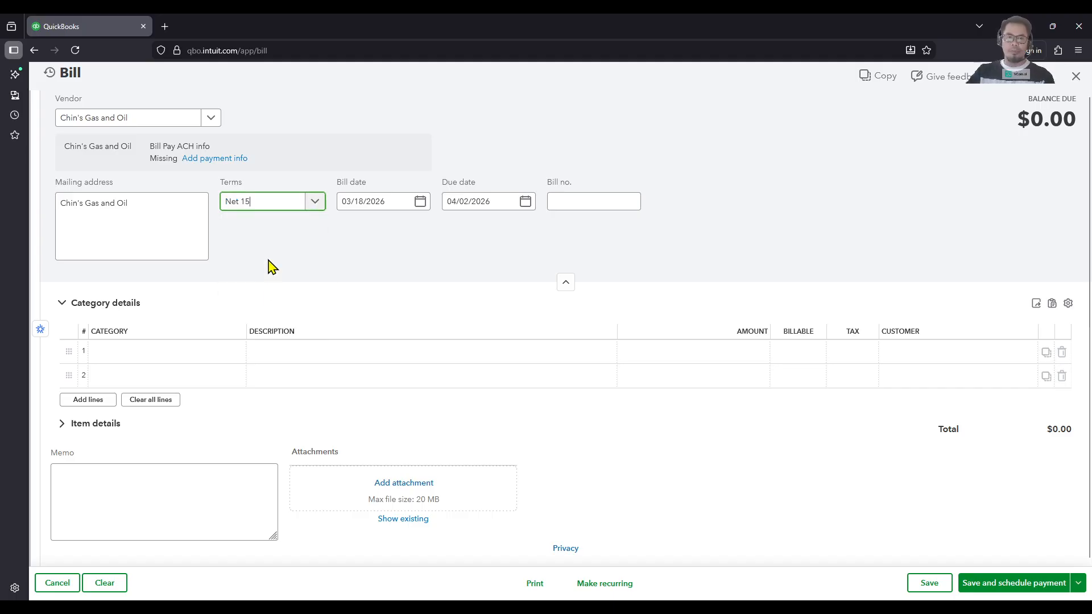
click(315, 206)
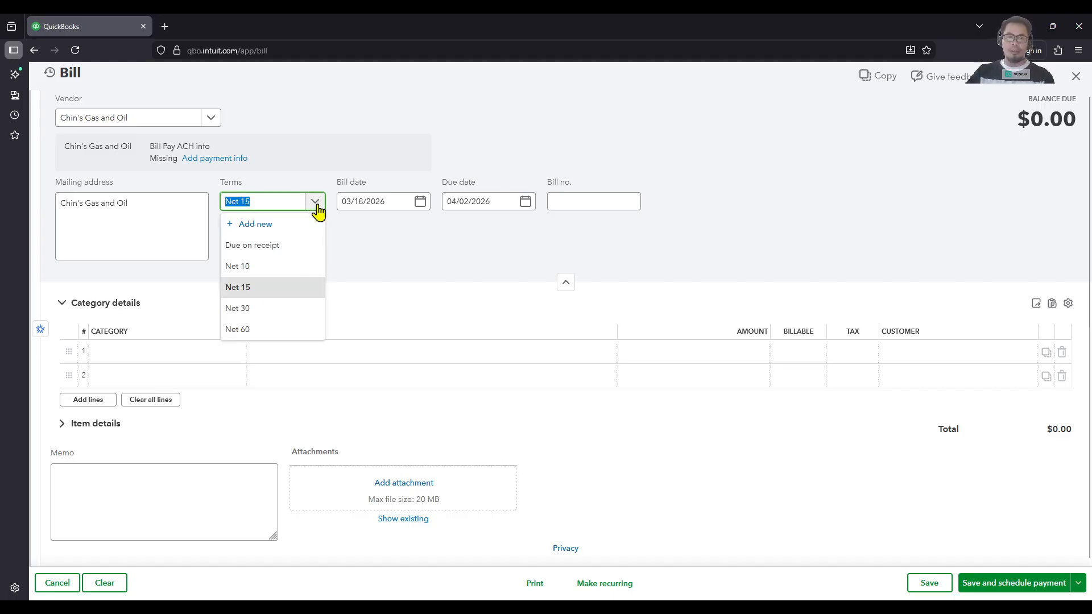
click(255, 311)
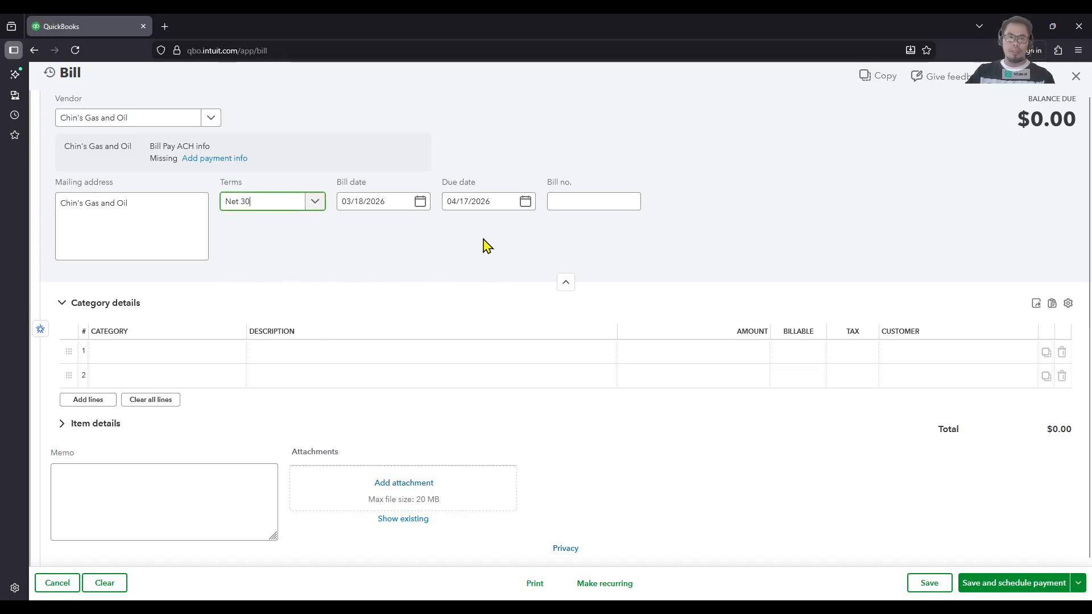
click(316, 208)
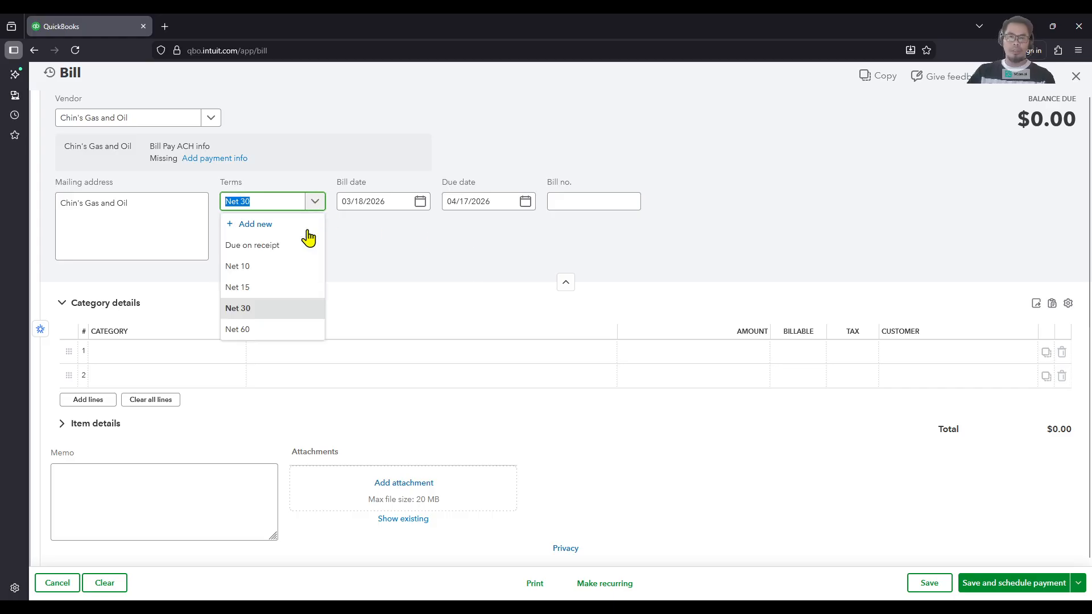
click(246, 330)
click(314, 208)
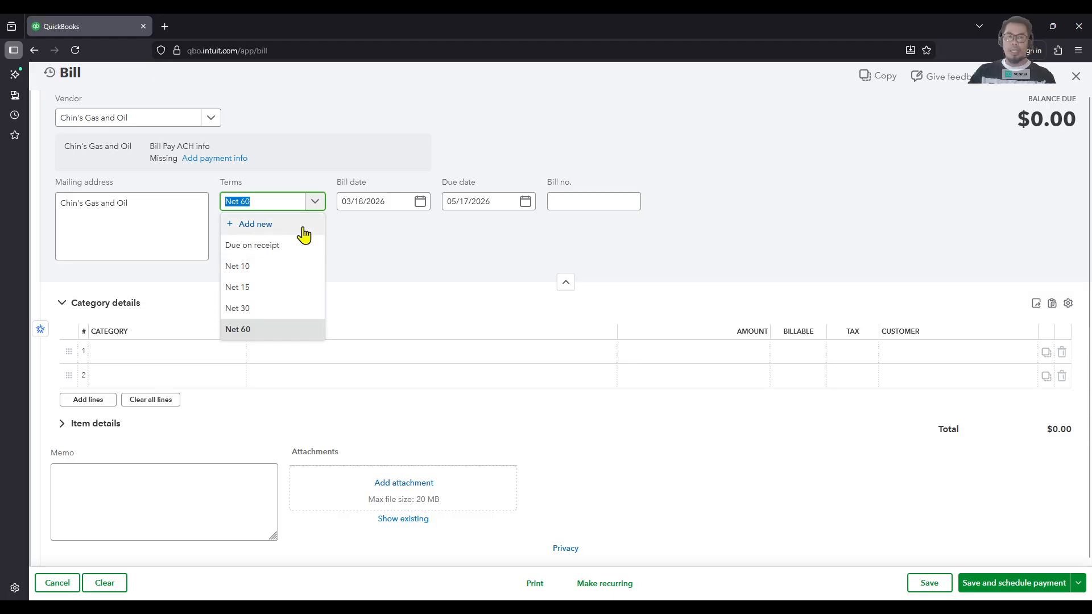
click(430, 260)
Step: Set the bill's payment terms to Net 30 and enter 0001 as the bill number
click(313, 202)
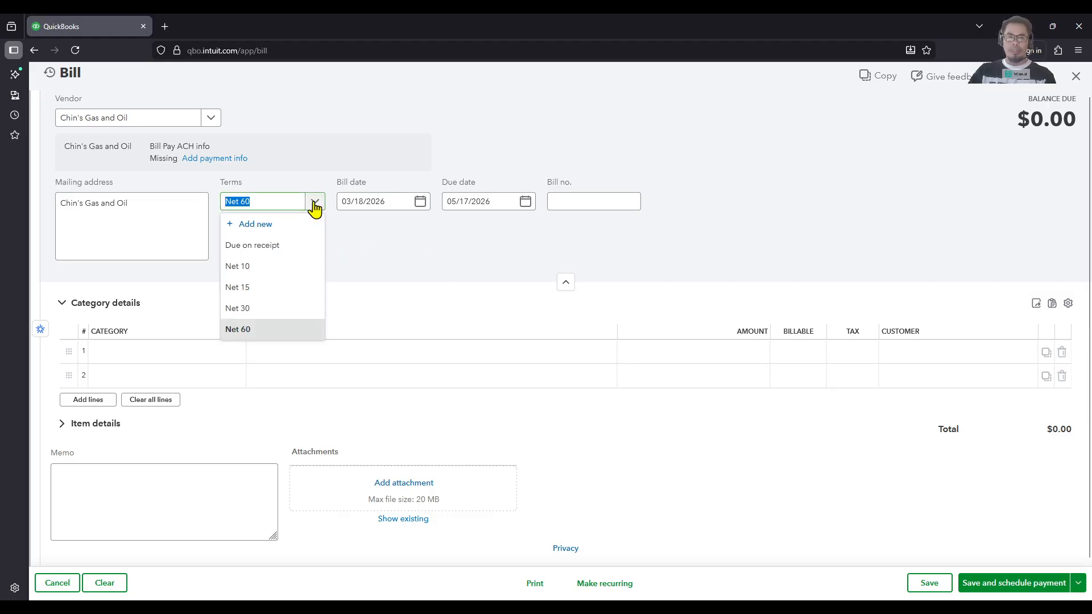
click(275, 308)
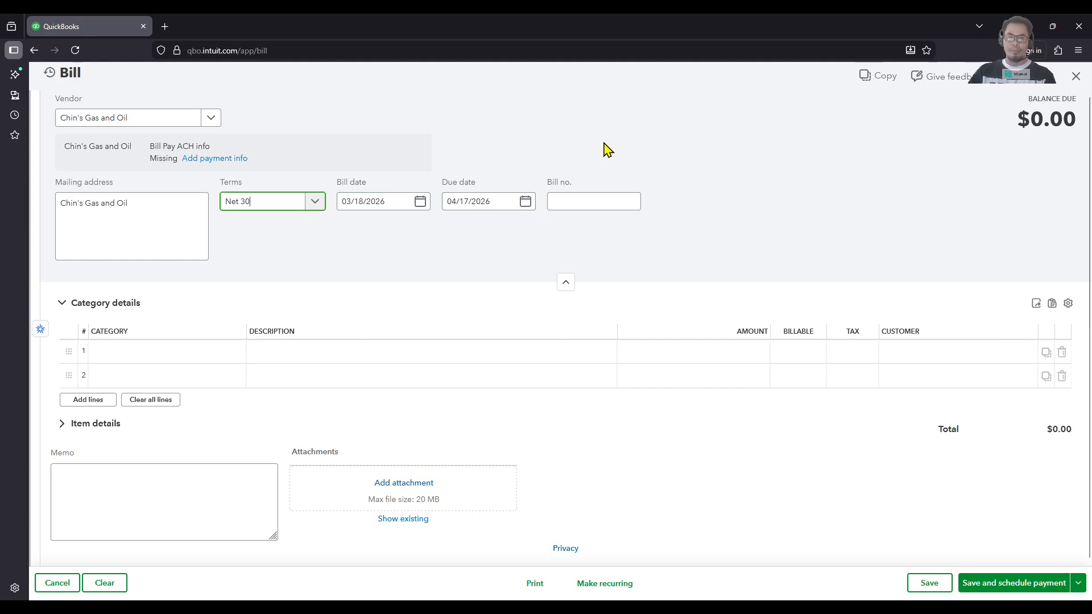
click(587, 200)
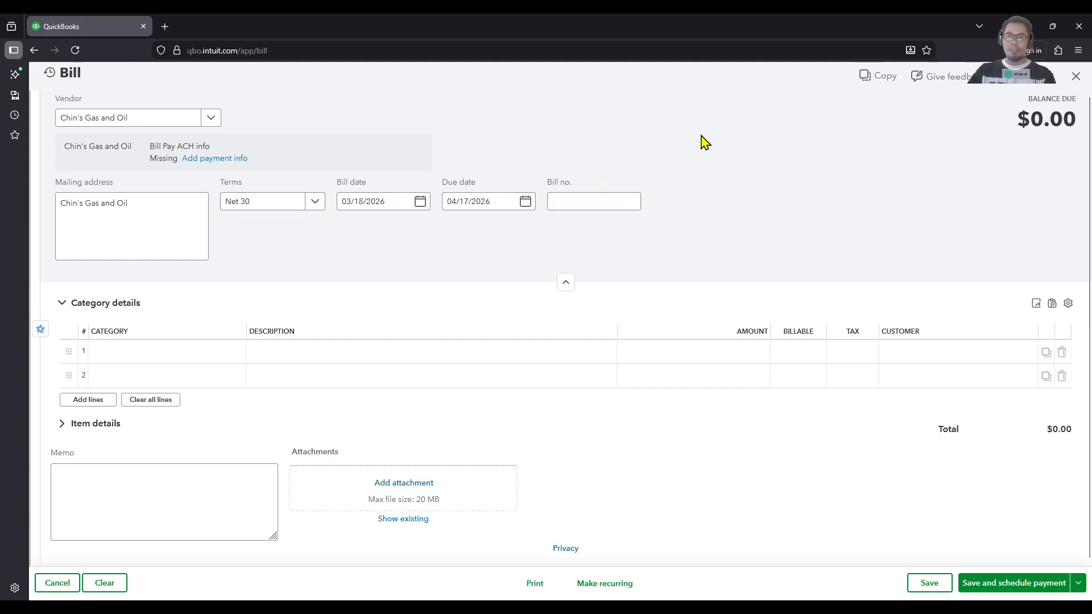
click(695, 156)
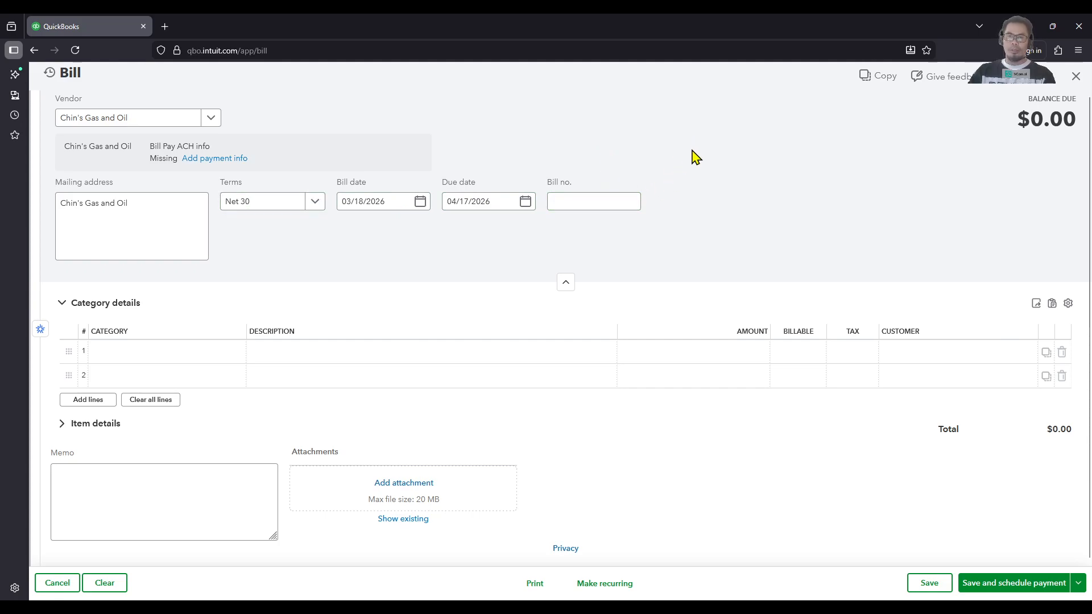
click(590, 200)
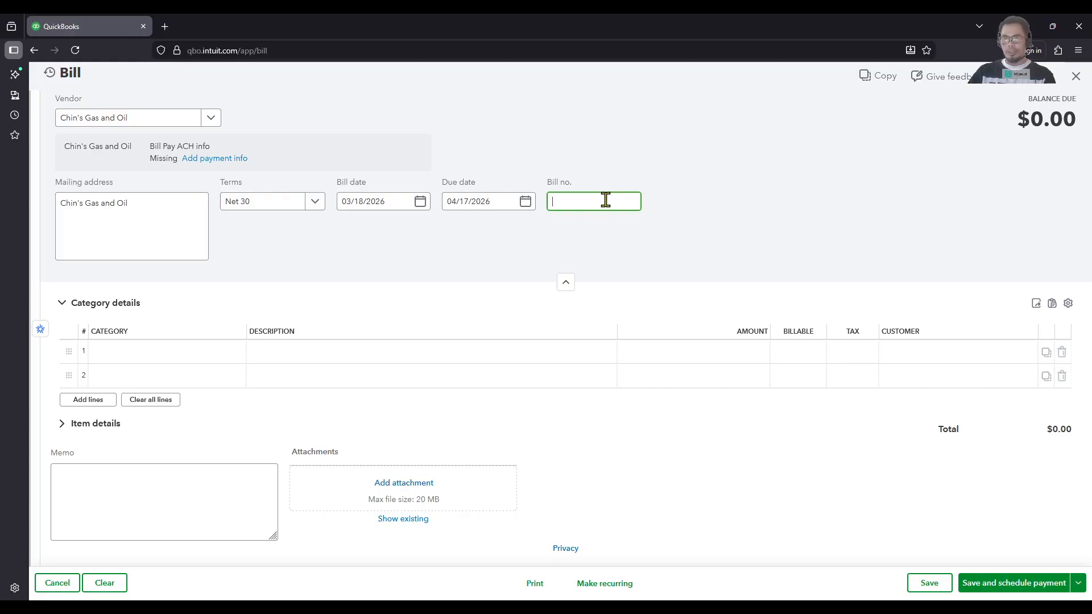
click(725, 182)
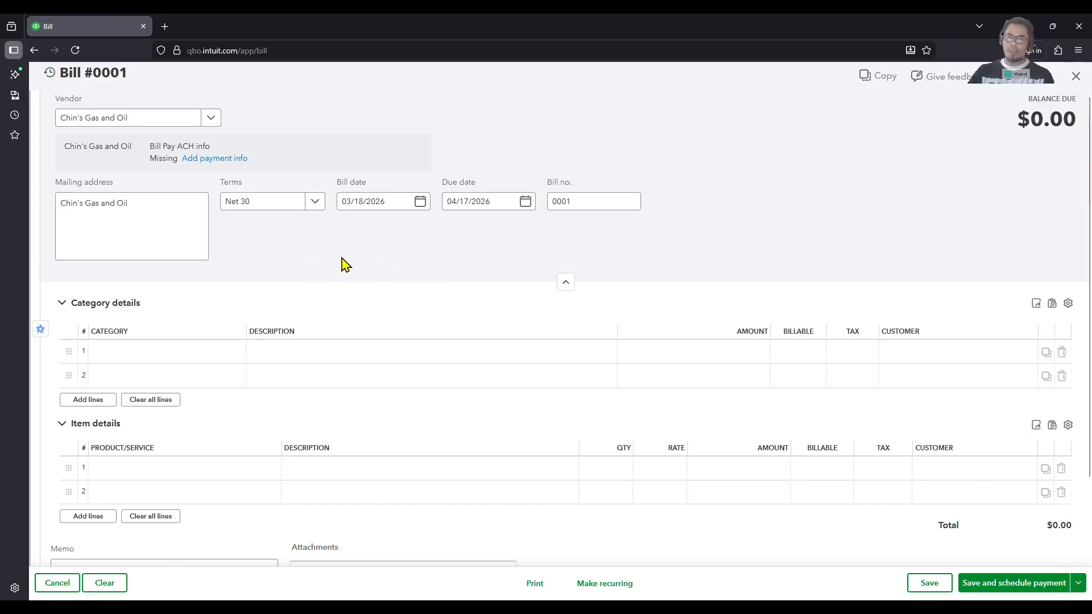
Step: Set the category of the first category details line to Fuel, the sub-account of Automobile
scroll(344, 261, down, 1)
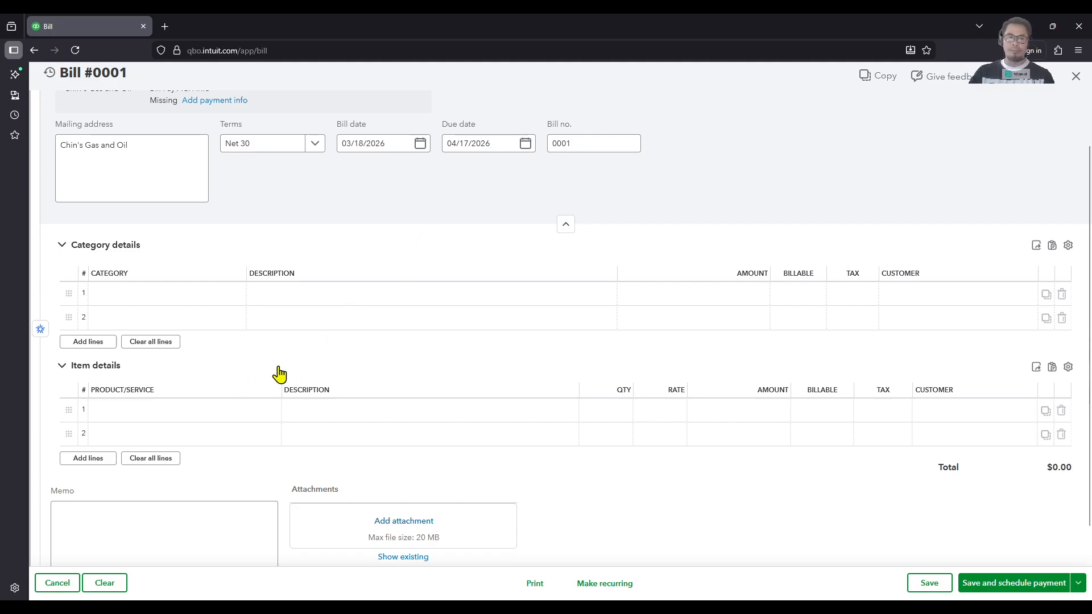
scroll(308, 356, up, 1)
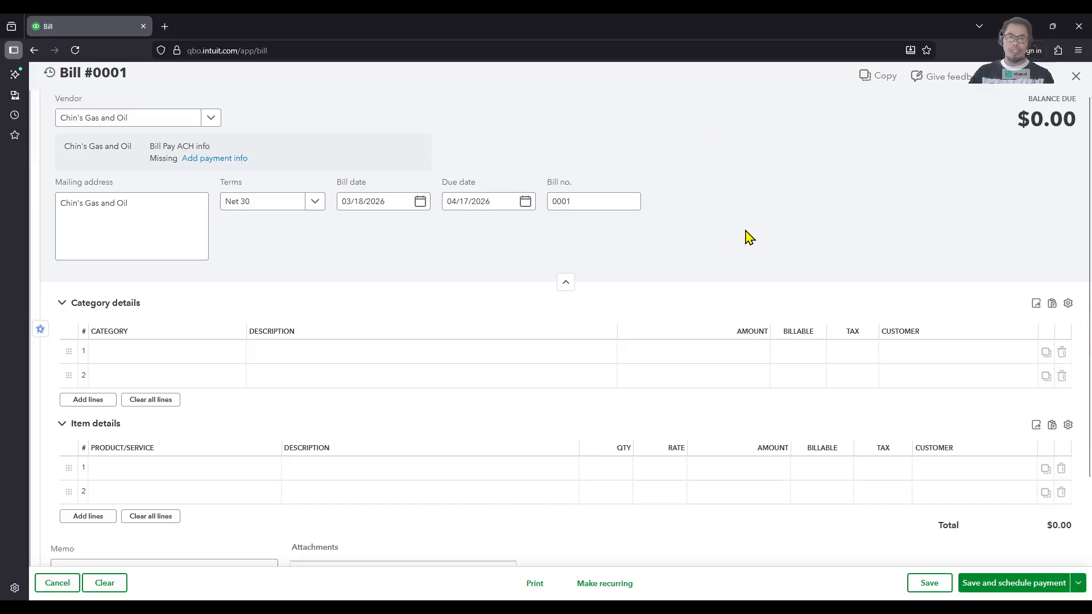
click(209, 354)
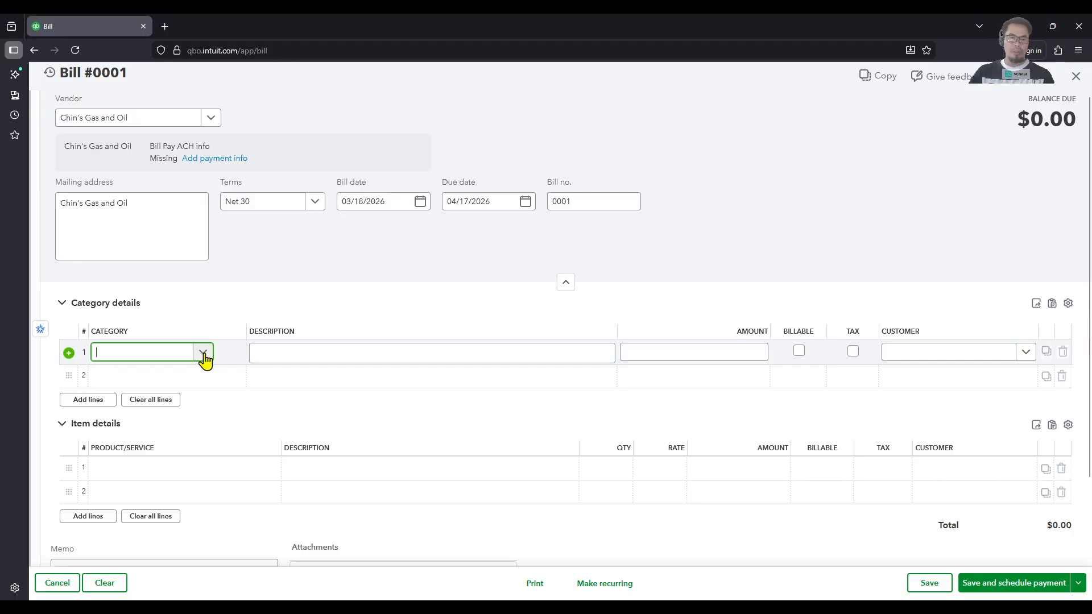
click(203, 354)
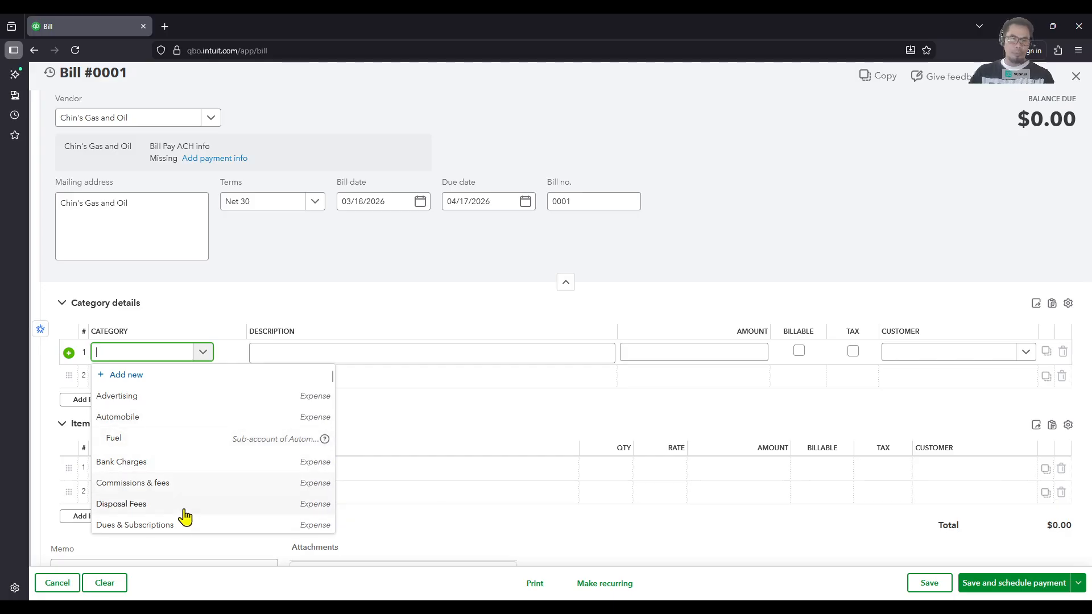
scroll(189, 518, down, 2)
scroll(189, 514, up, 2)
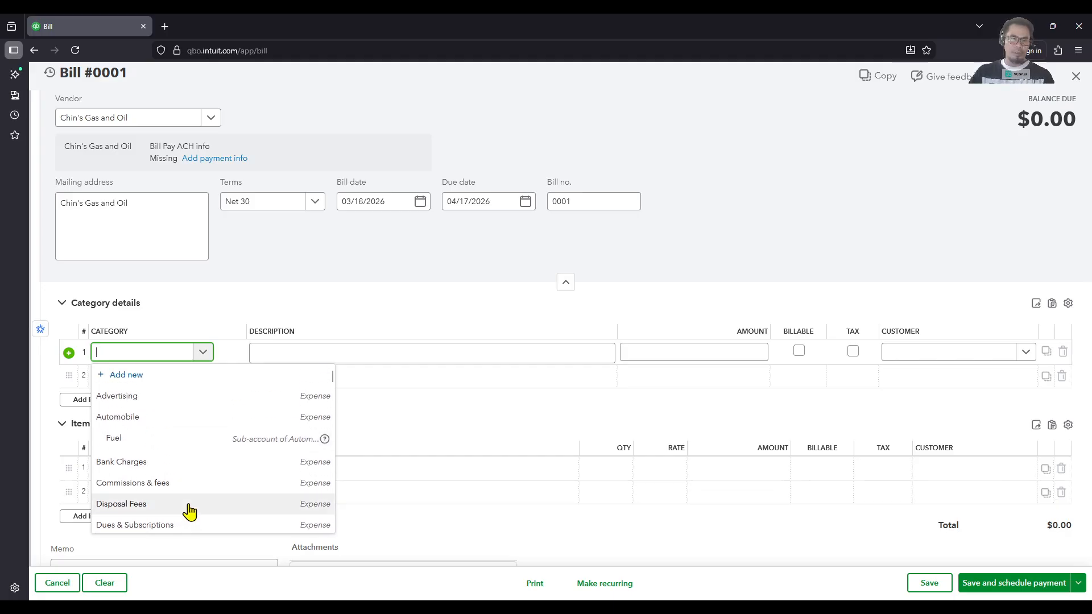
click(171, 439)
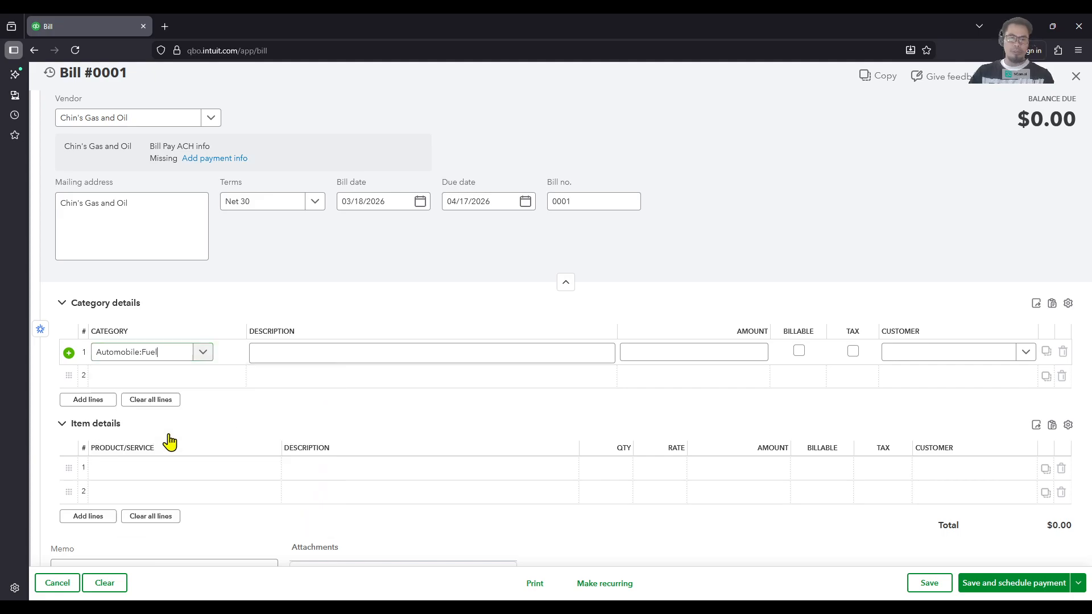
Step: Describe the fuel line as "Fuel for Delivery Truck" and set its amount to $500.00
click(334, 350)
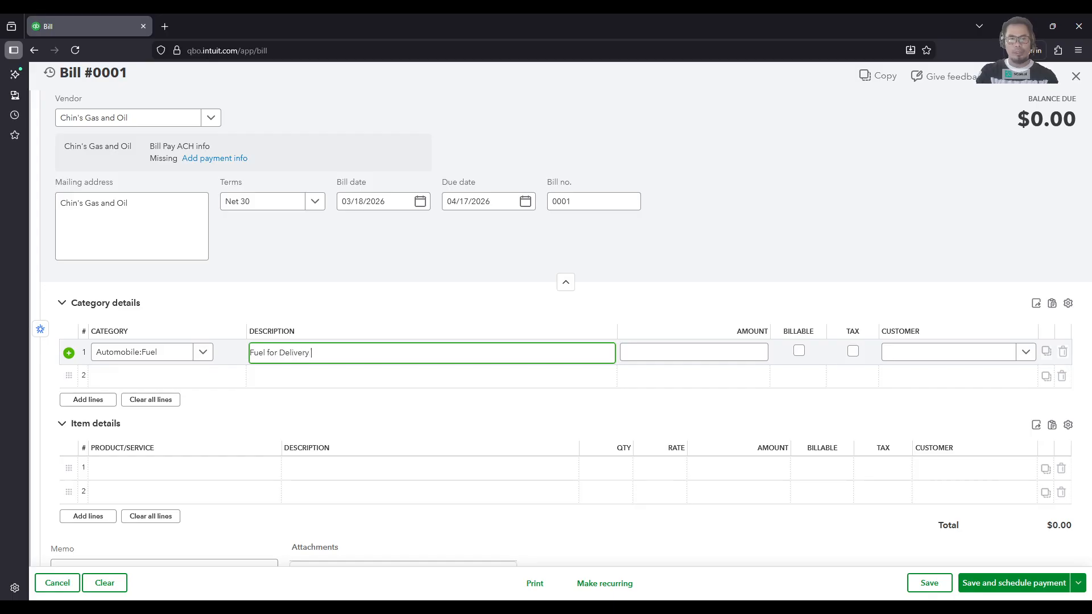
key(Tab)
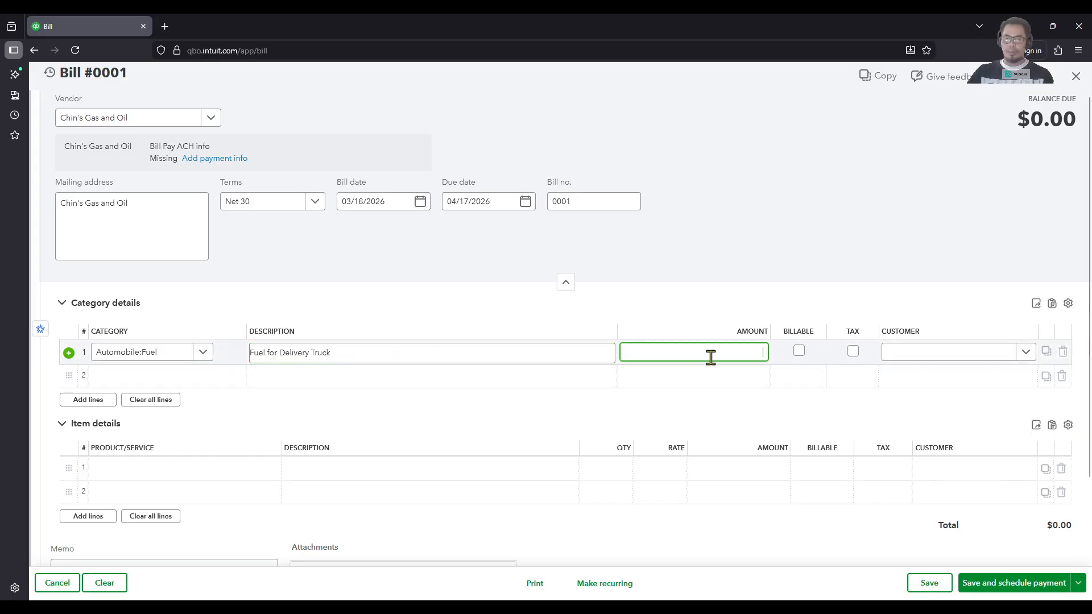
text(500.0)
key(BackSpace)
key(Tab)
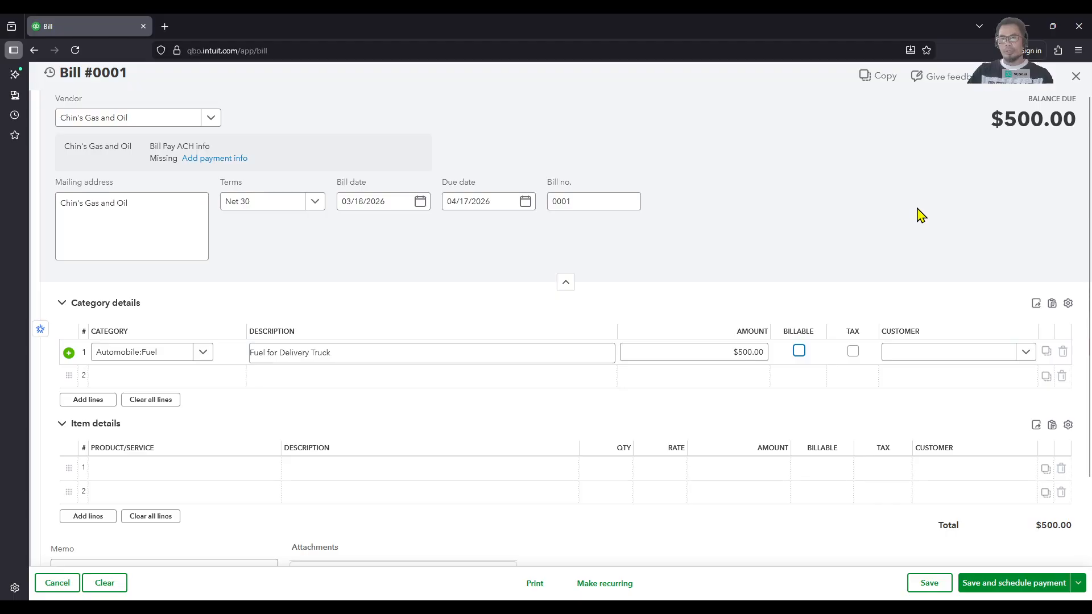
Step: Examine the fuel line's customer choices and the bill's billable, tax, memo and attachment fields
click(1026, 357)
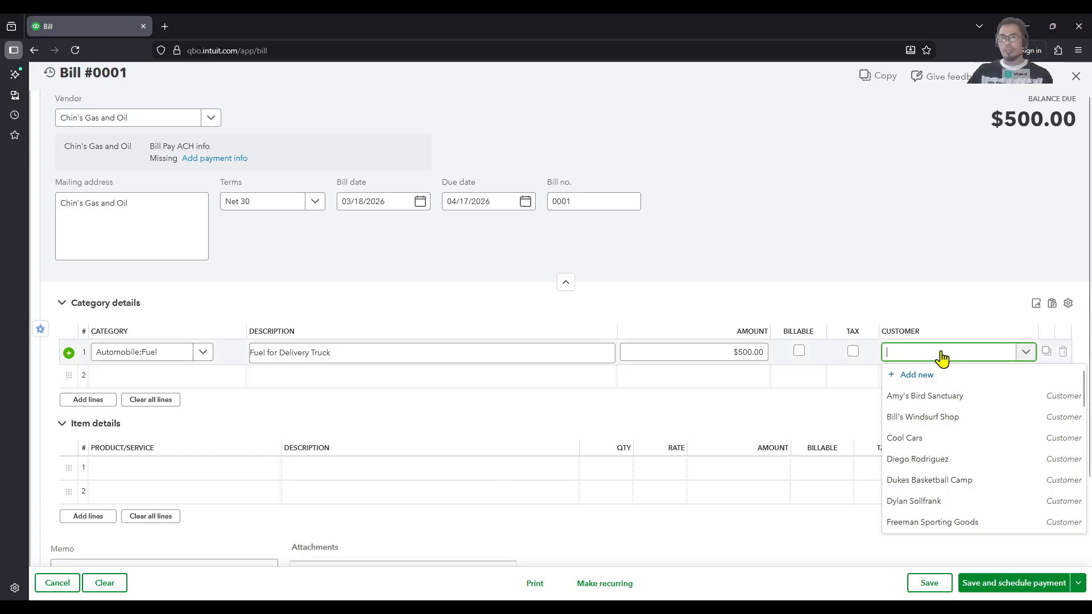
click(932, 242)
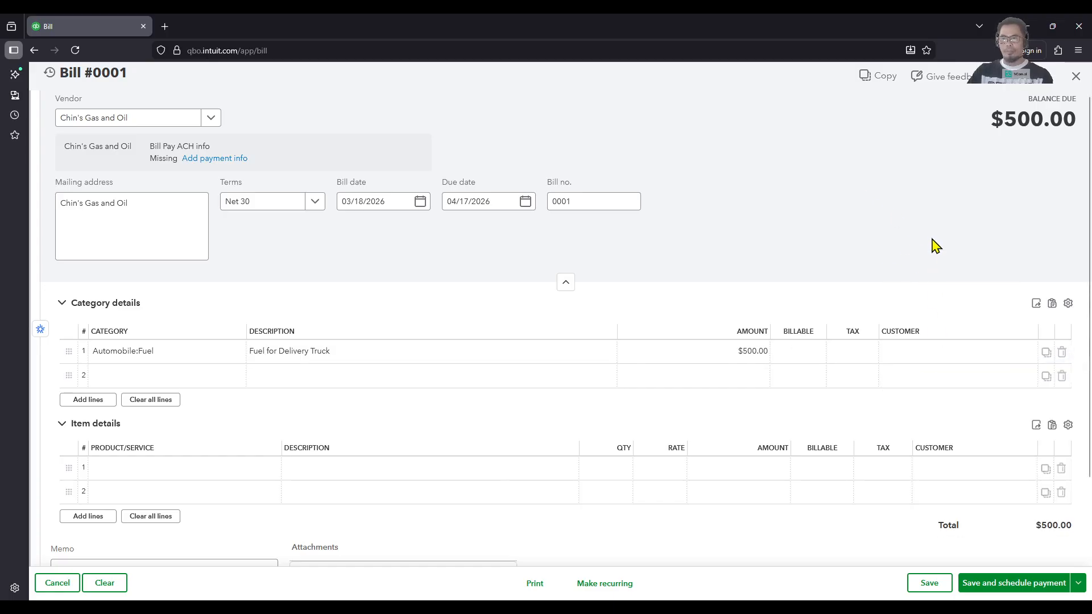
scroll(932, 245, down, 1)
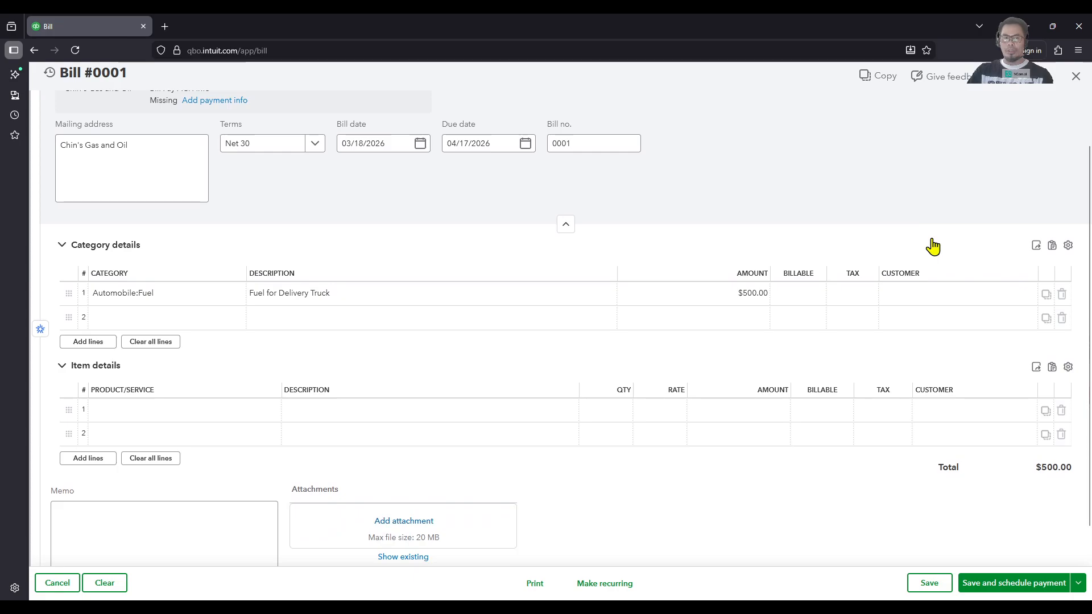
scroll(933, 242, up, 1)
scroll(935, 240, down, 1)
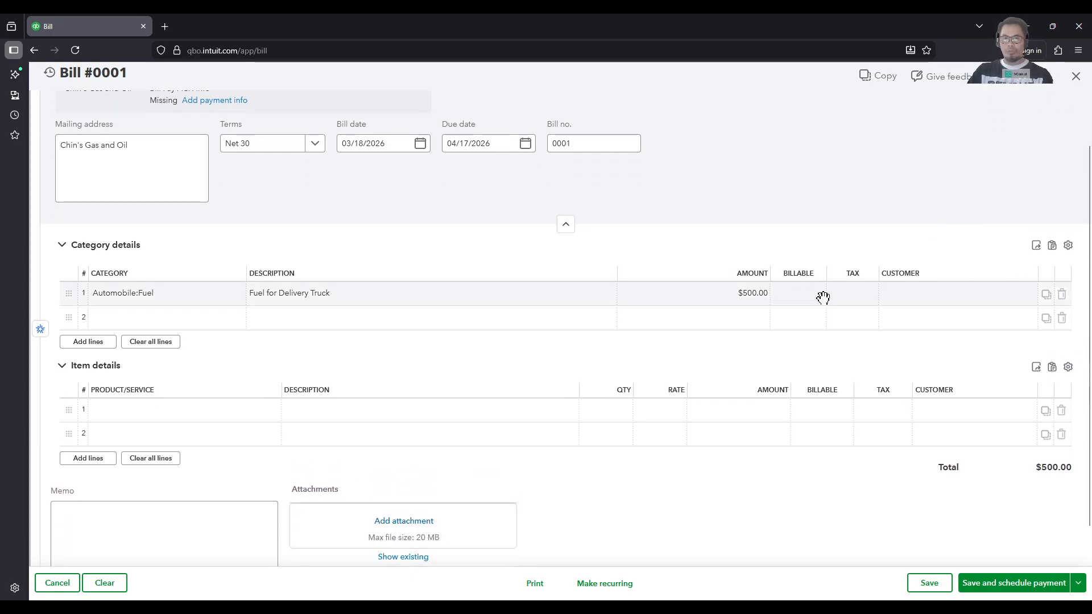
scroll(853, 281, up, 1)
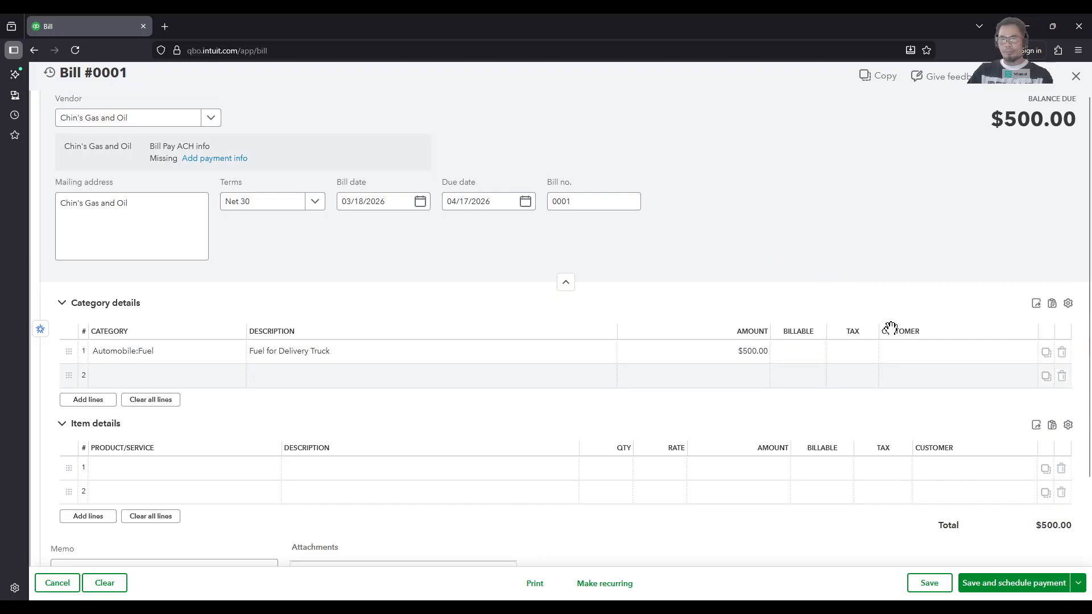
scroll(935, 505, down, 1)
scroll(939, 510, down, 1)
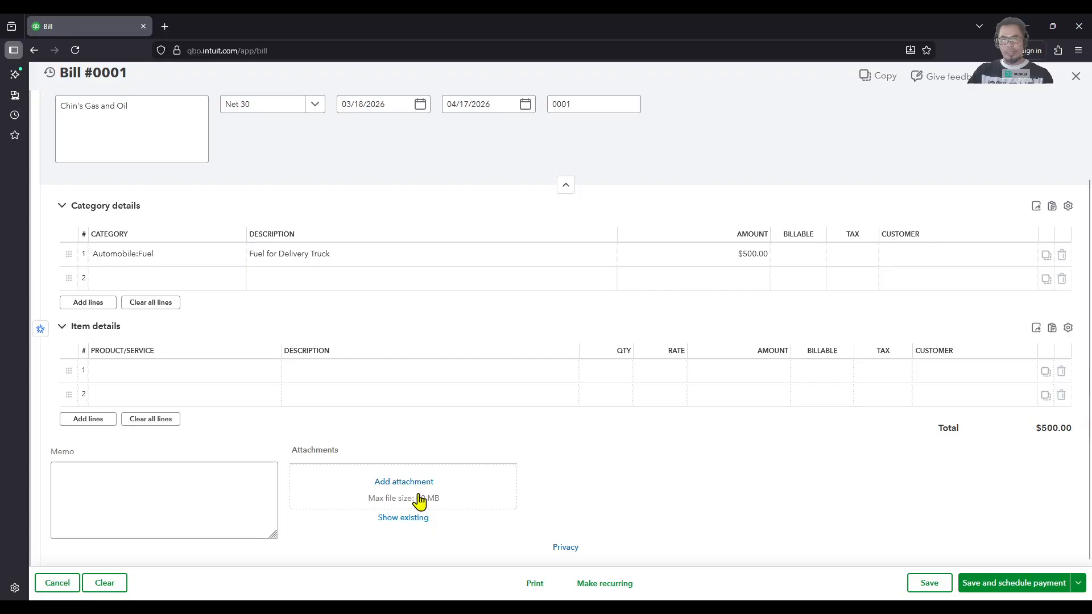
click(150, 490)
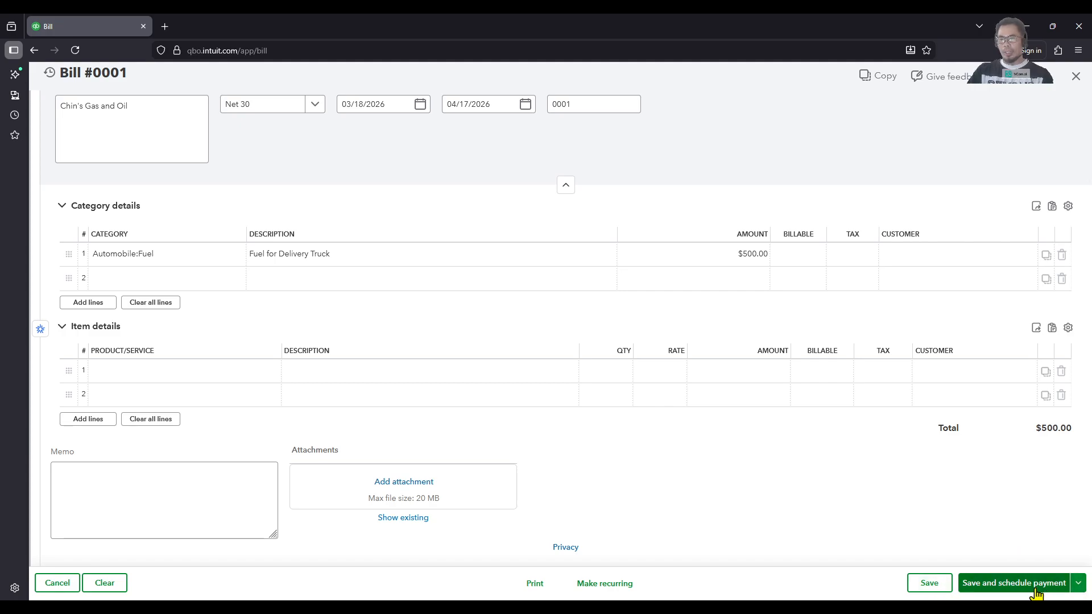
Step: Check the alternative save options and save the bill without scheduling a payment
click(1078, 584)
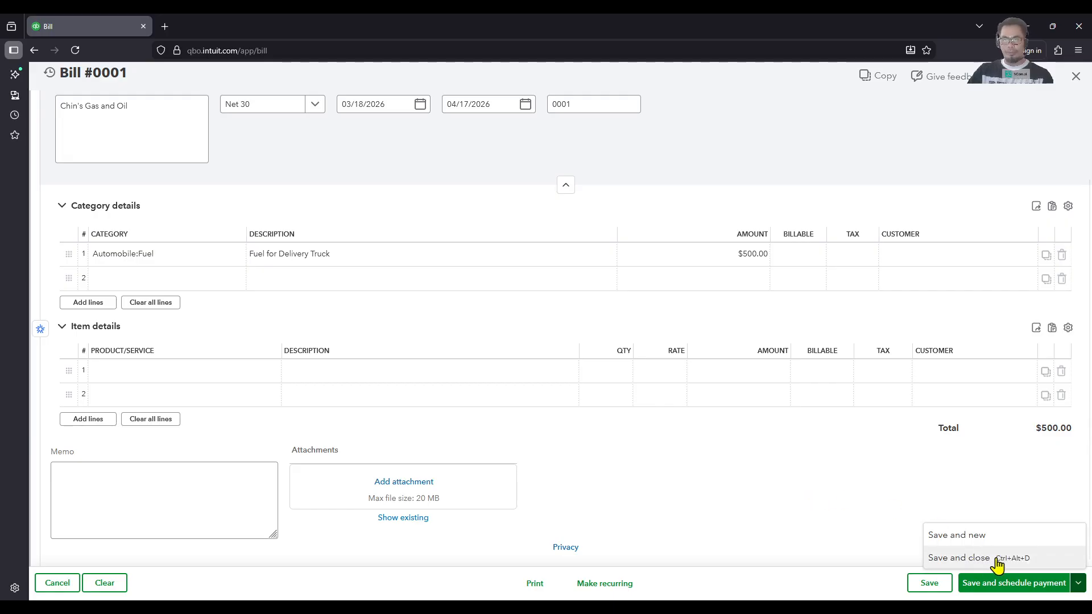
click(861, 536)
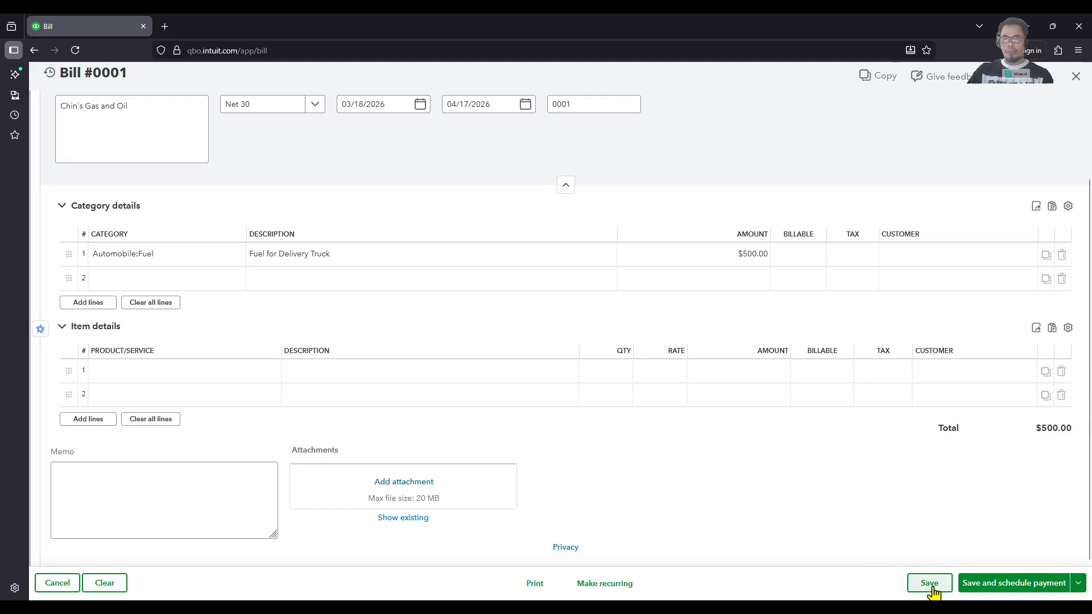
click(930, 584)
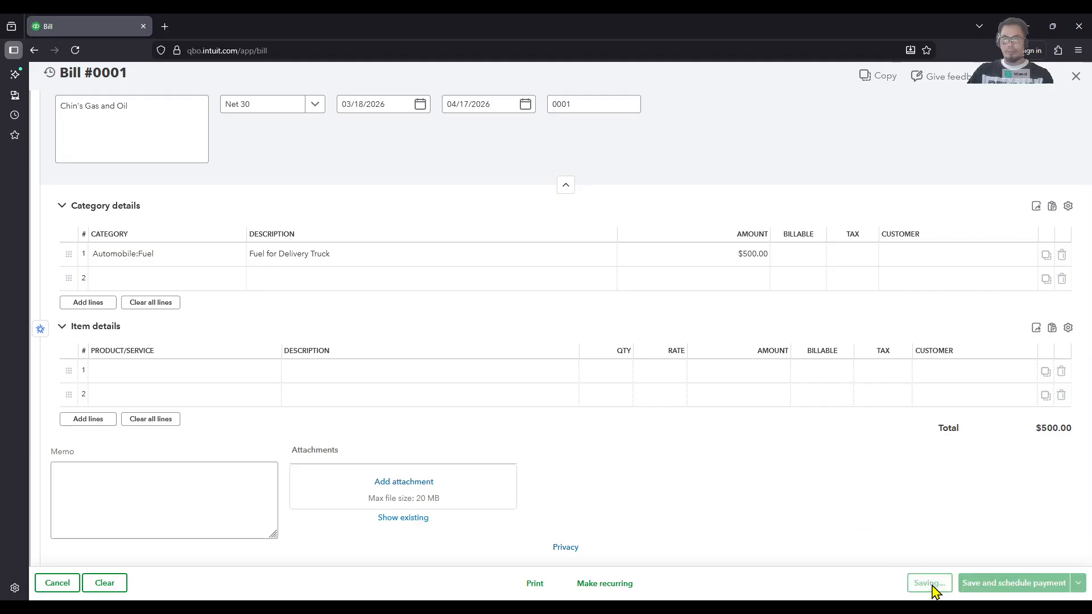